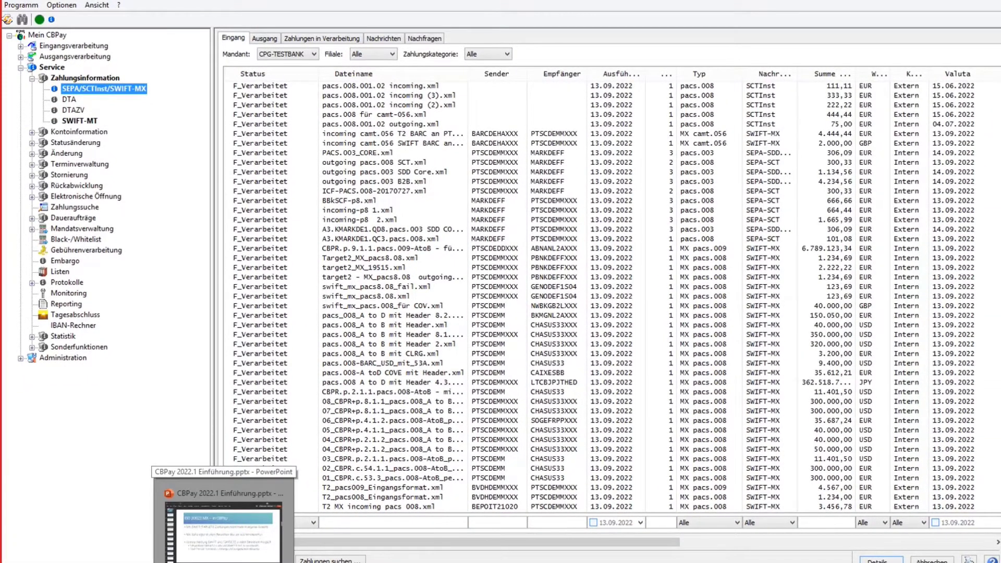
- Expand Eingangsverarbeitung with Erfassung, Korrektur and Kontrolle, as well as Ausgangsverarbeitung and the Änderung node under Service
click(21, 56)
click(21, 46)
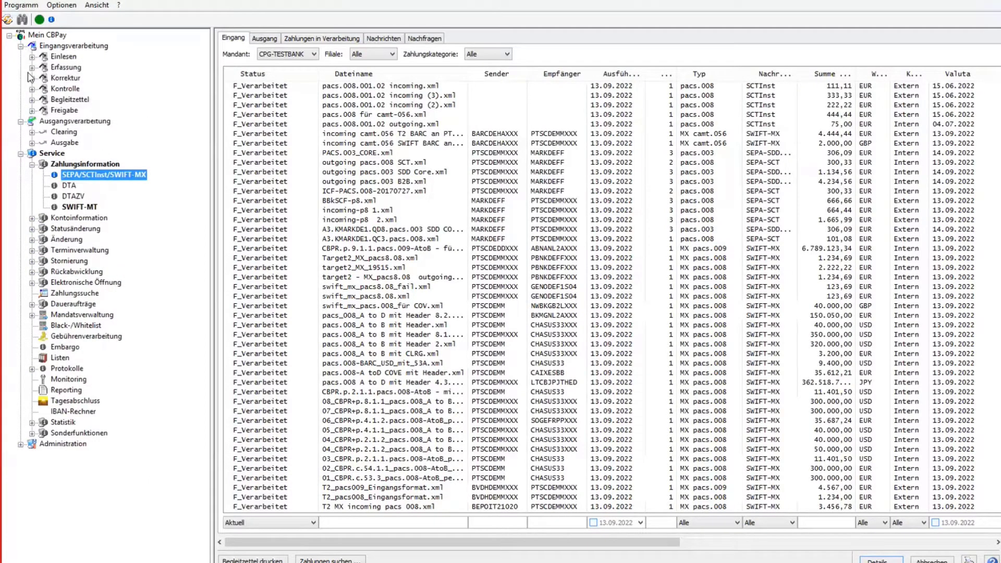
click(31, 67)
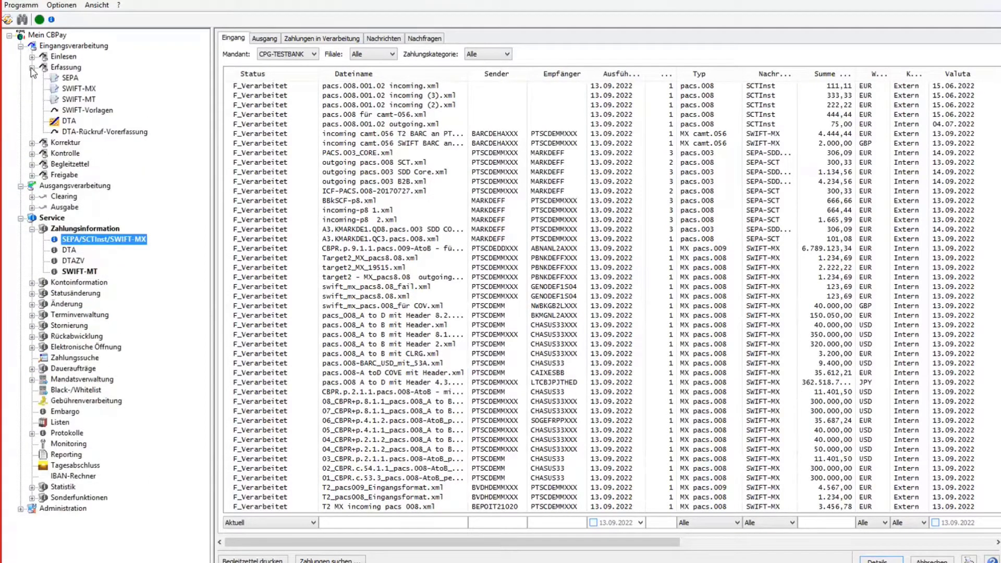
click(32, 142)
click(31, 185)
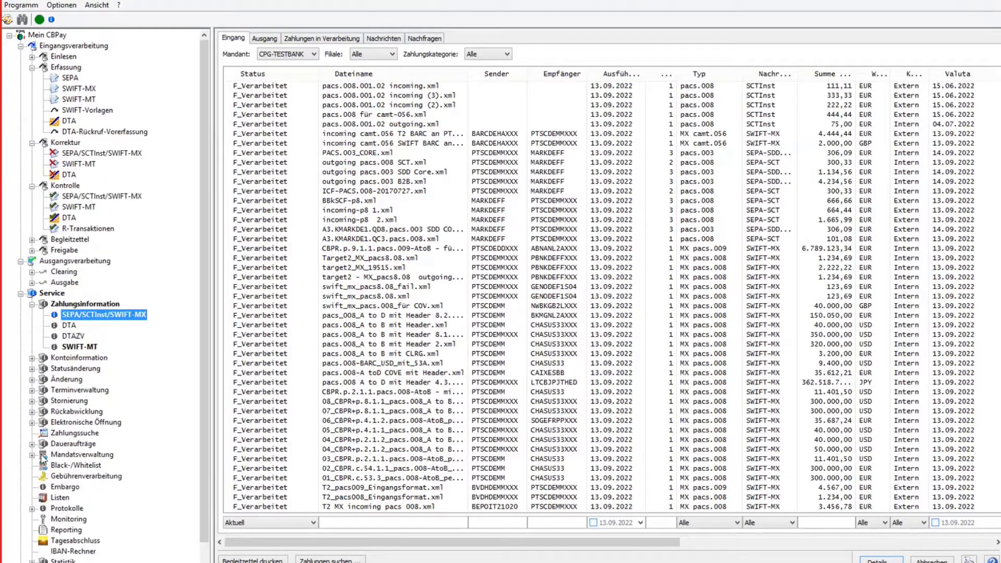
click(32, 380)
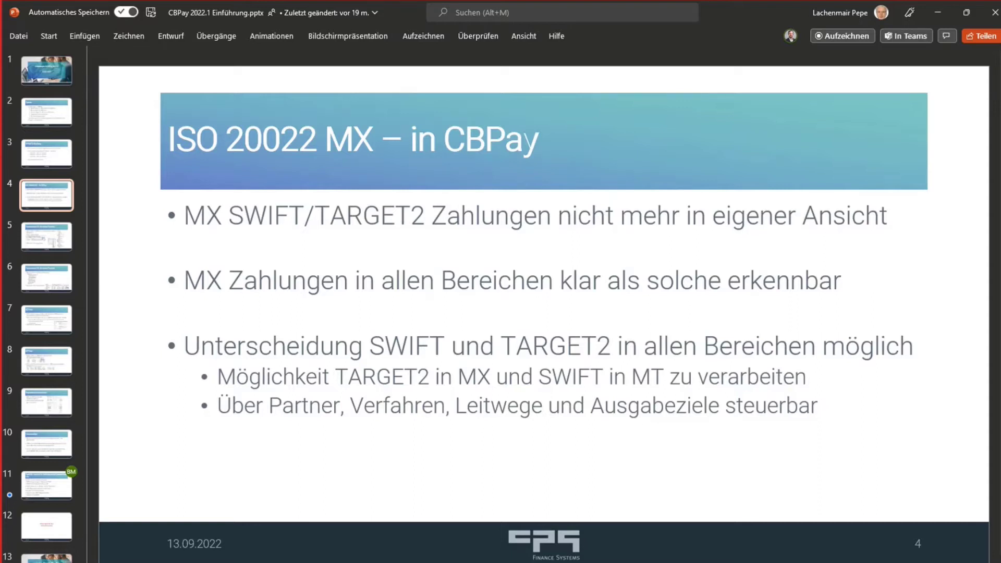
- Switch to CBPay and review the incoming and outgoing payments of CPG-TESTBANK, comparing the TARGET2 and SWIFT MX routes
key(alt+Tab)
click(772, 291)
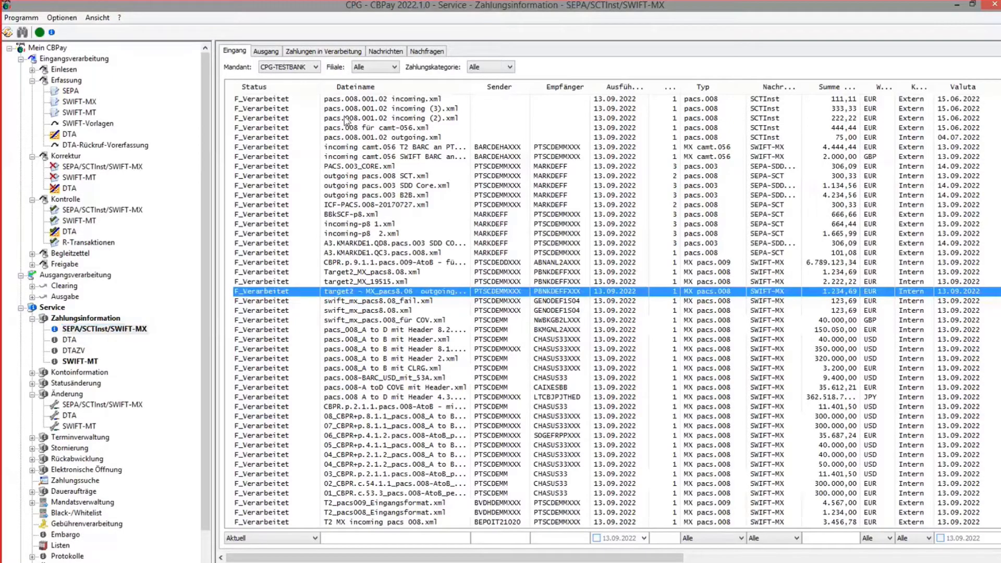
click(266, 52)
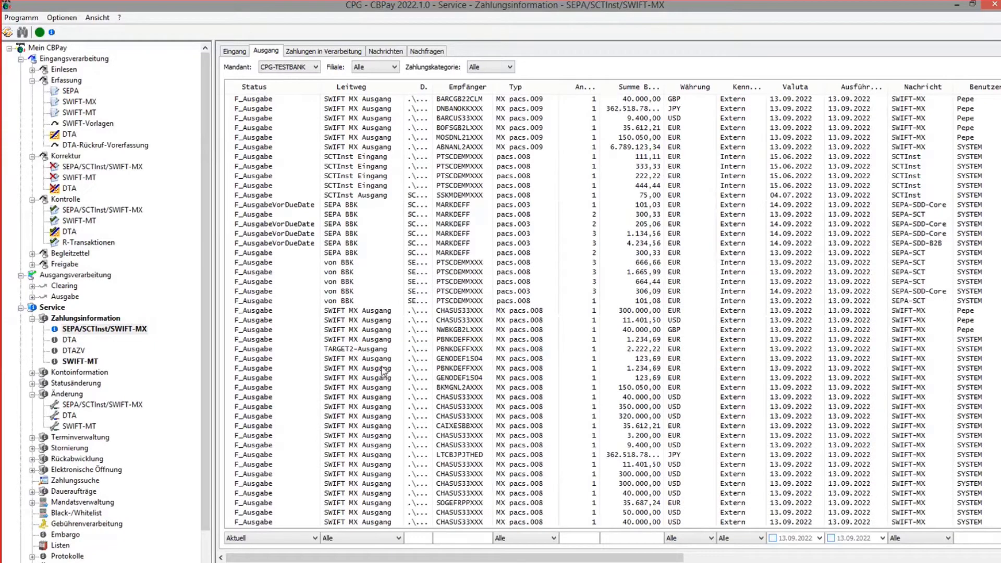
click(347, 356)
click(342, 332)
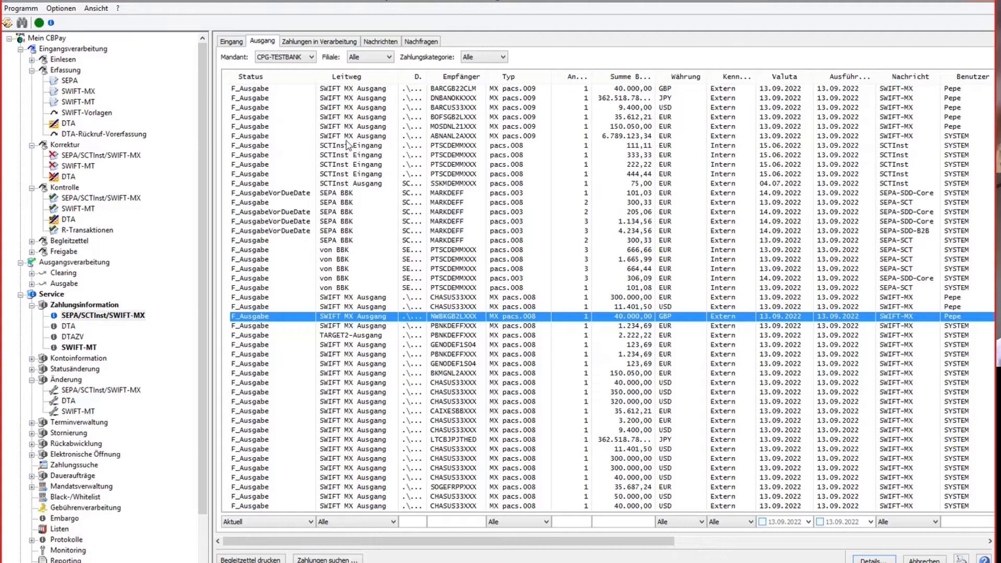
click(348, 91)
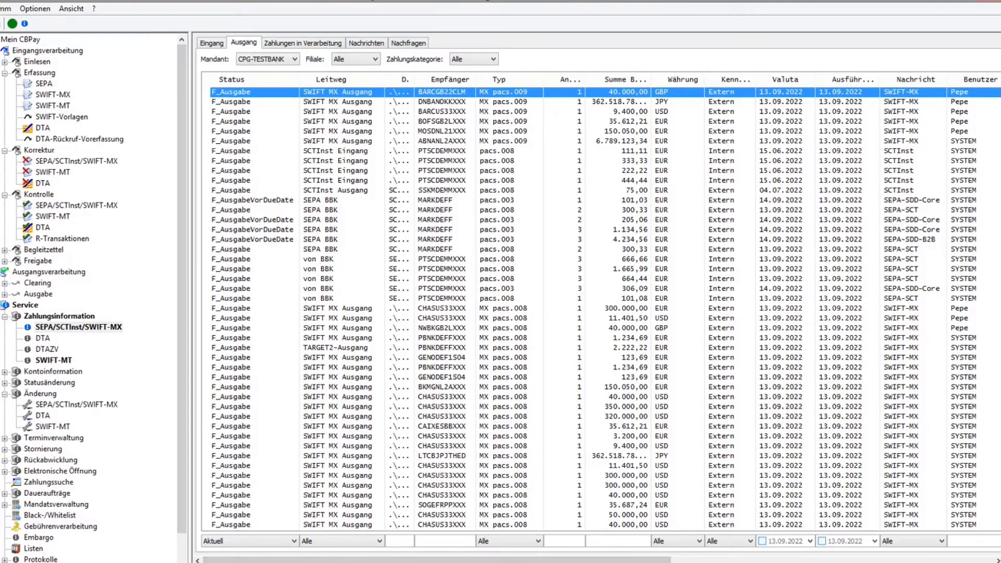
- Switch between CBPay and PowerPoint, returning to the slide "ISO 20022 MX – in CBPay"
key(alt+Tab)
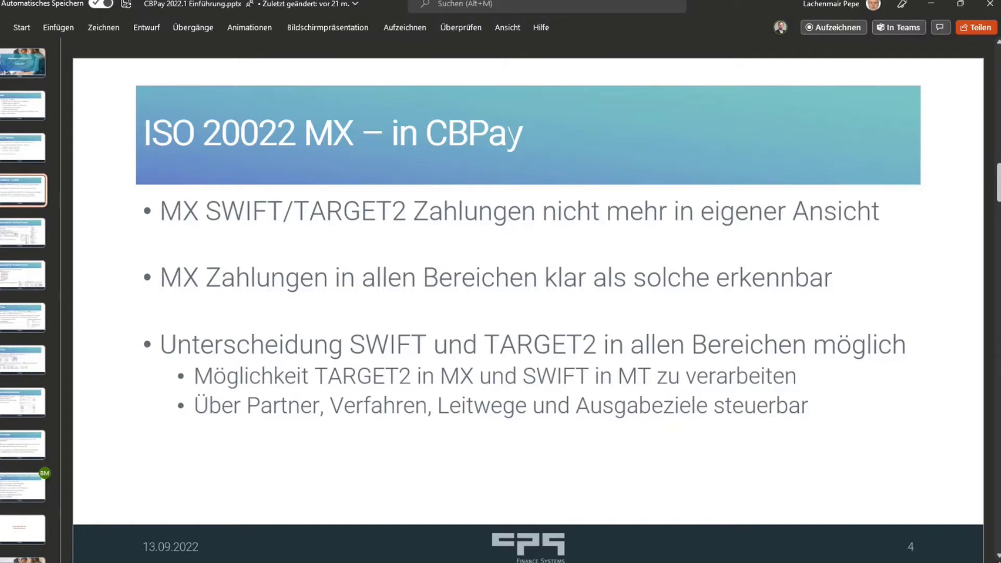
key(alt+Tab)
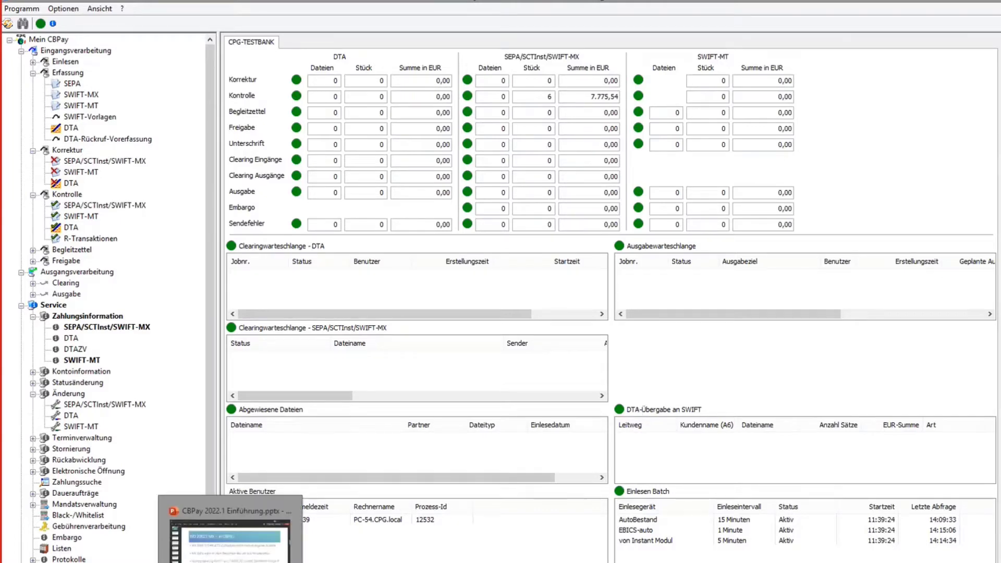
click(231, 562)
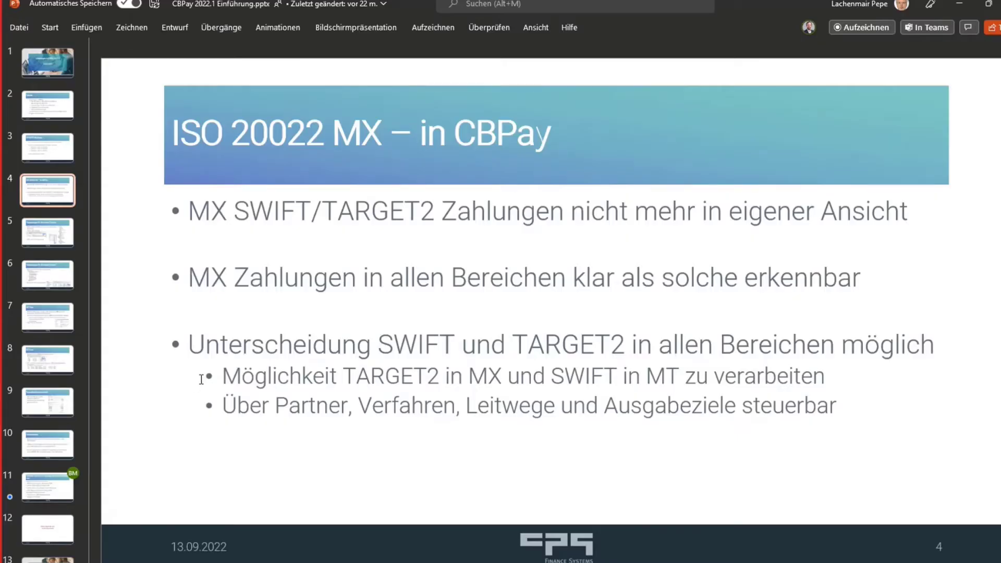
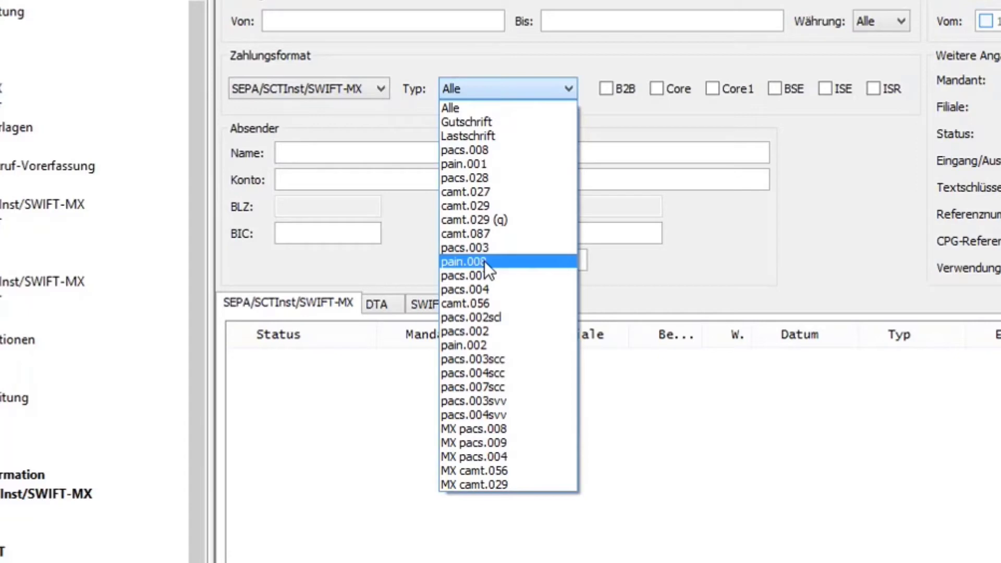
- Examine the message types offered for the SEPA/SCTInst/SWIFT-MX payment format in the Zahlungssuche, leaving the type filter at Alle
click(678, 365)
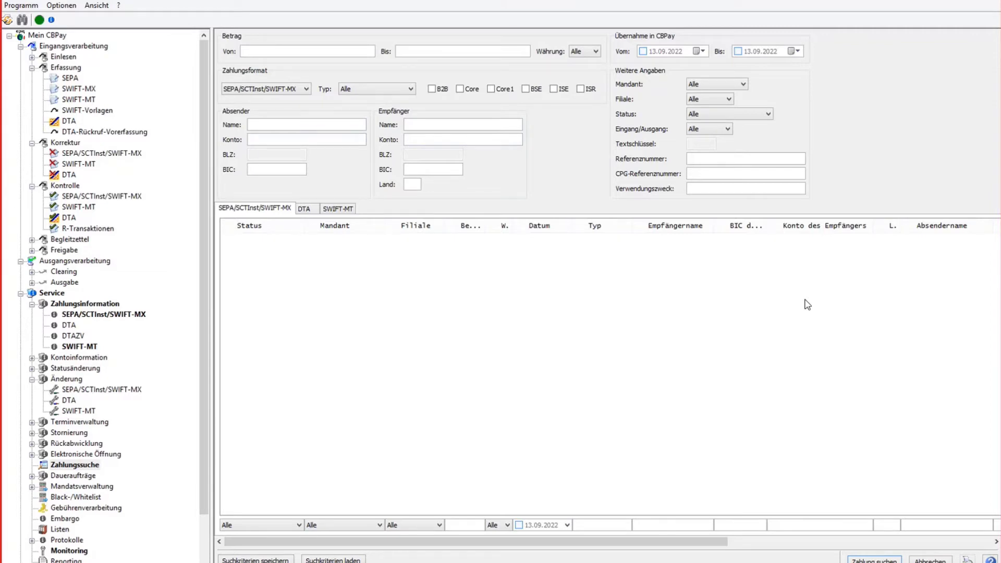
click(360, 90)
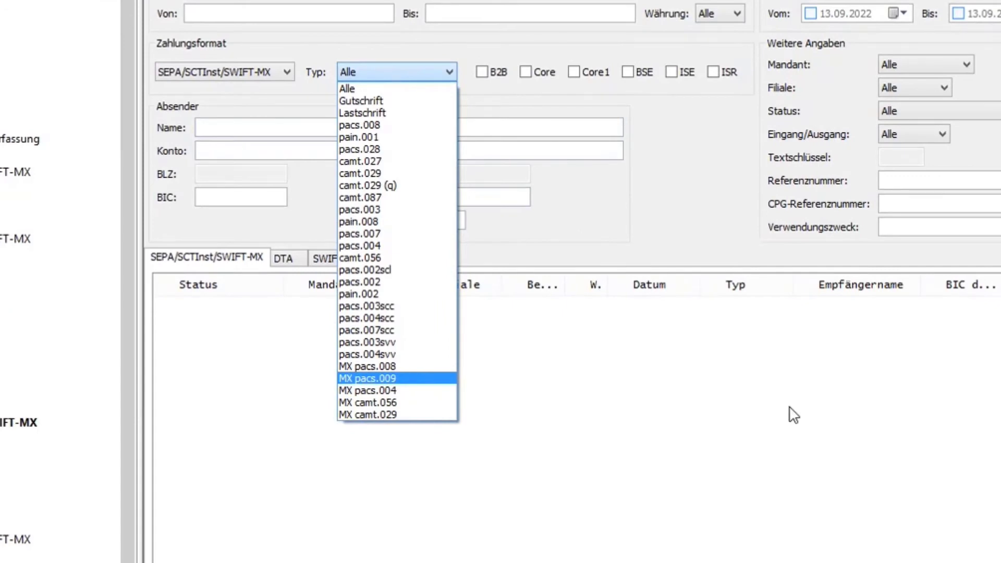
click(934, 387)
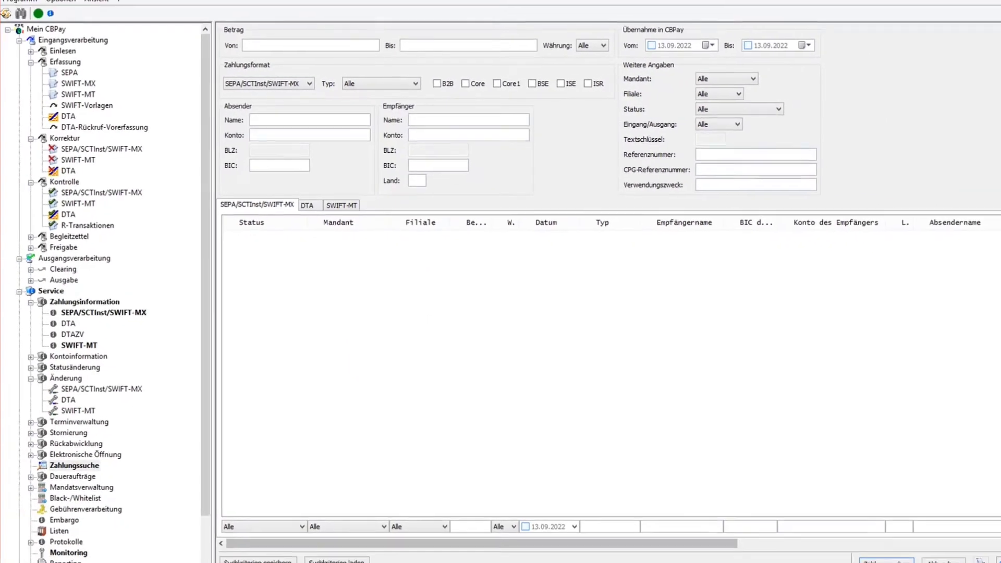
- Switch to PowerPoint, advance to slide 6 "Anpassungen für die neuen Formate", and return to CBPay
key(alt+Tab)
key(Down)
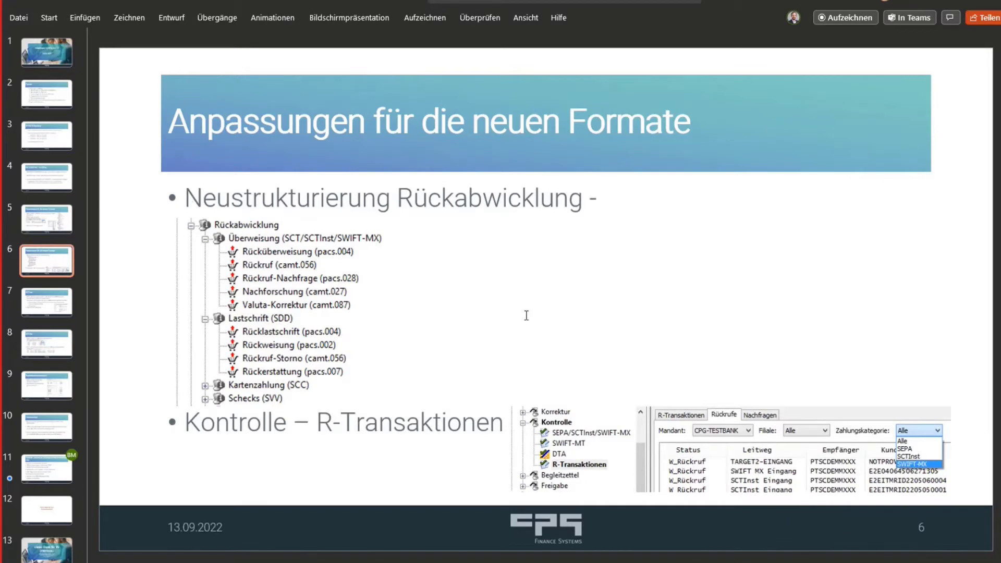
key(alt+Tab)
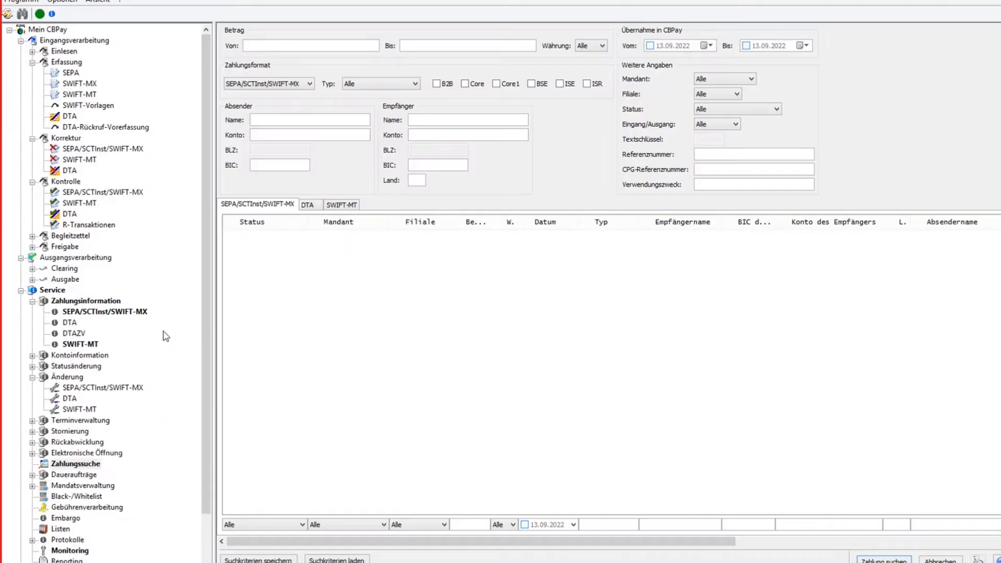
- Expand Rückabwicklung under Service and view the functions within Überweisung (SCT/SCTInst/SWIFT-MX), closing that group again
double_click(66, 442)
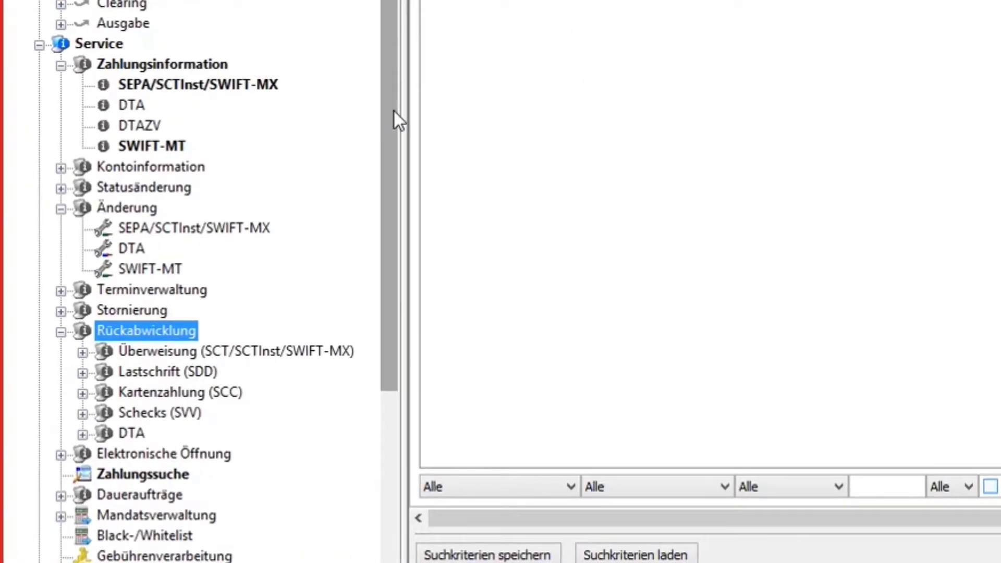
drag(393, 110, 410, 464)
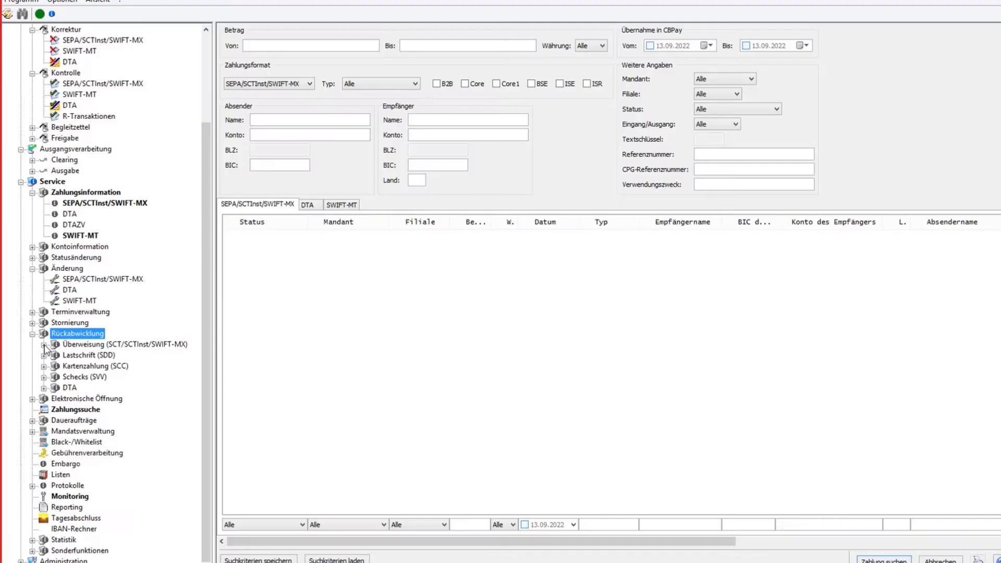
click(81, 147)
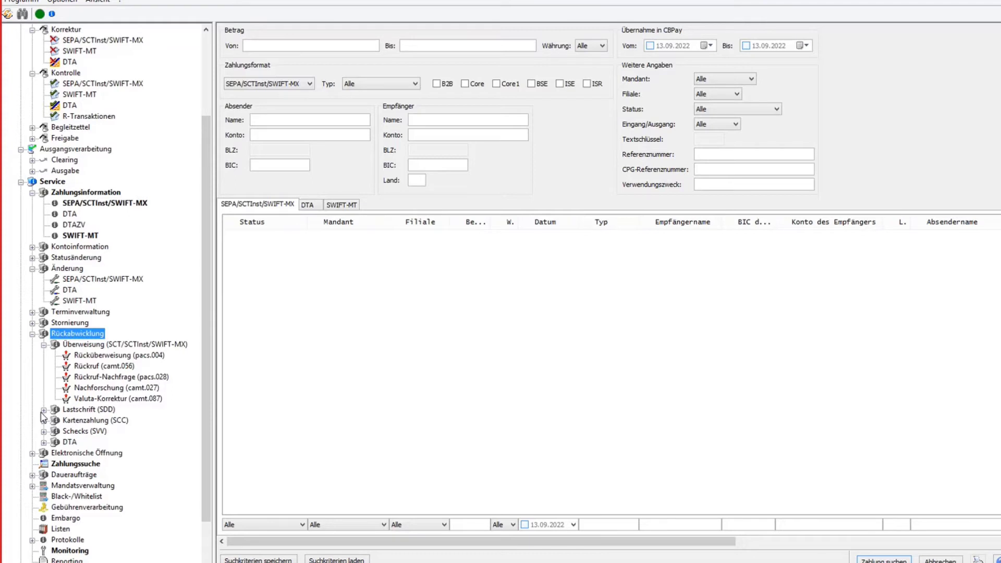
click(44, 345)
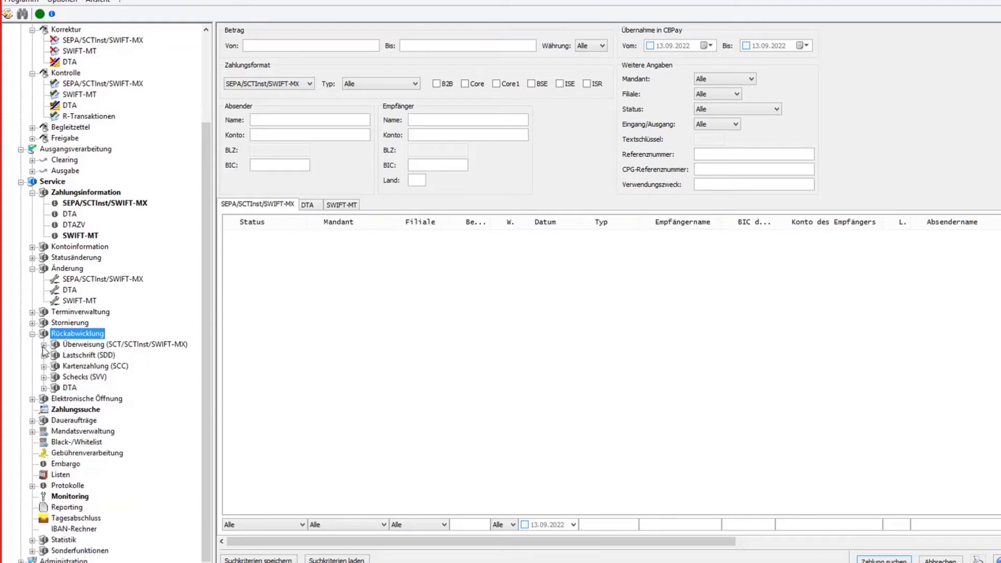
- Go through the Rückabwicklung payment groups and expand Lastschrift (SDD) and Überweisung (SCT/SCTInst/SWIFT-MX)
click(101, 346)
click(99, 356)
click(87, 366)
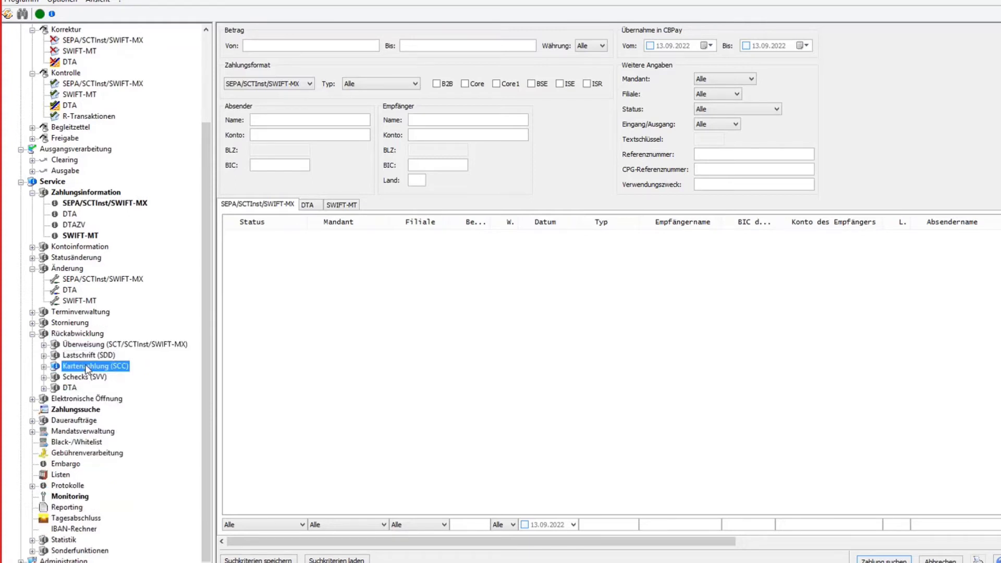
click(84, 376)
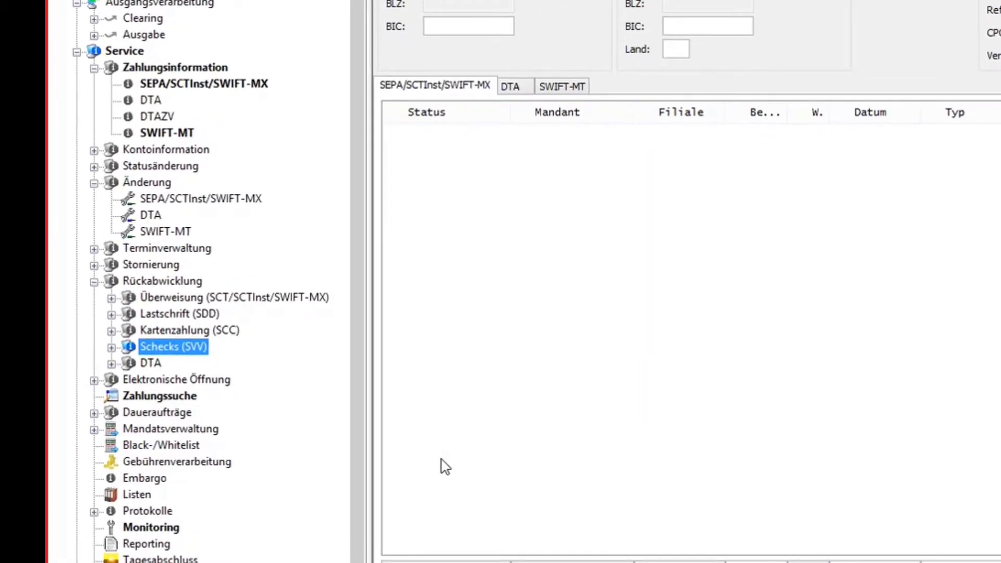
click(112, 315)
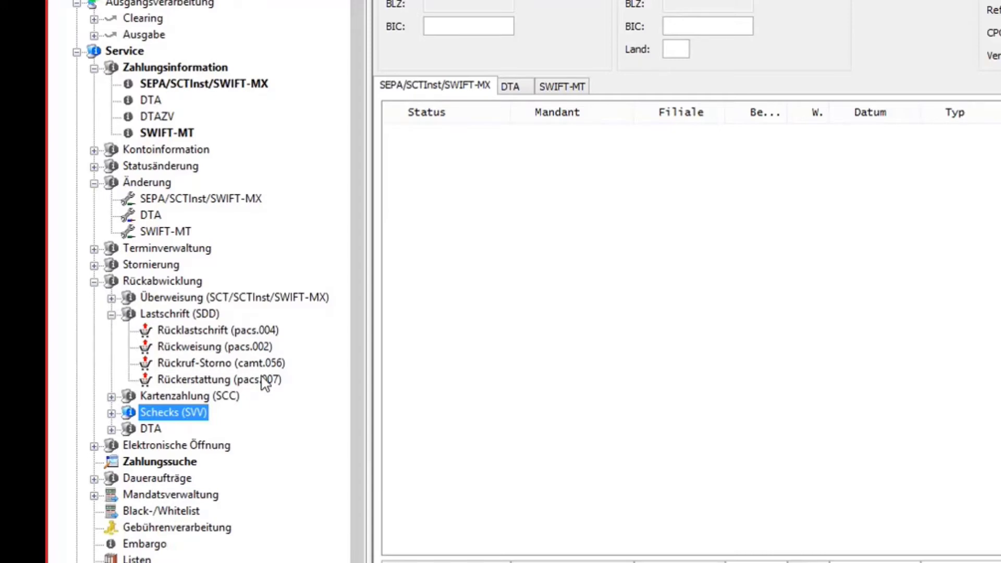
click(111, 299)
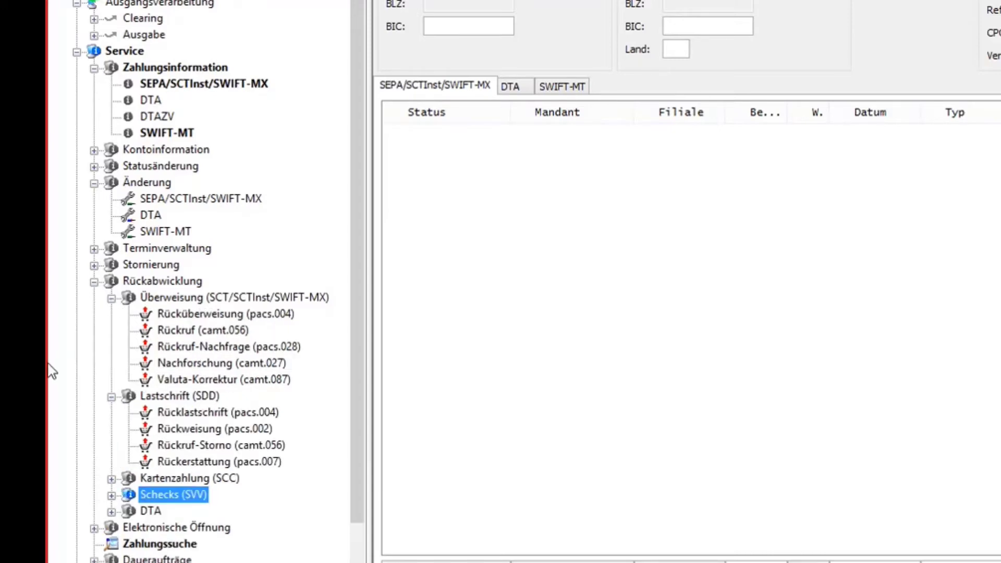
- Open Rückruf (camt.056) under Überweisung (SCT/SCTInst/SWIFT-MX) and filter the list to the payment category SEPA
click(201, 299)
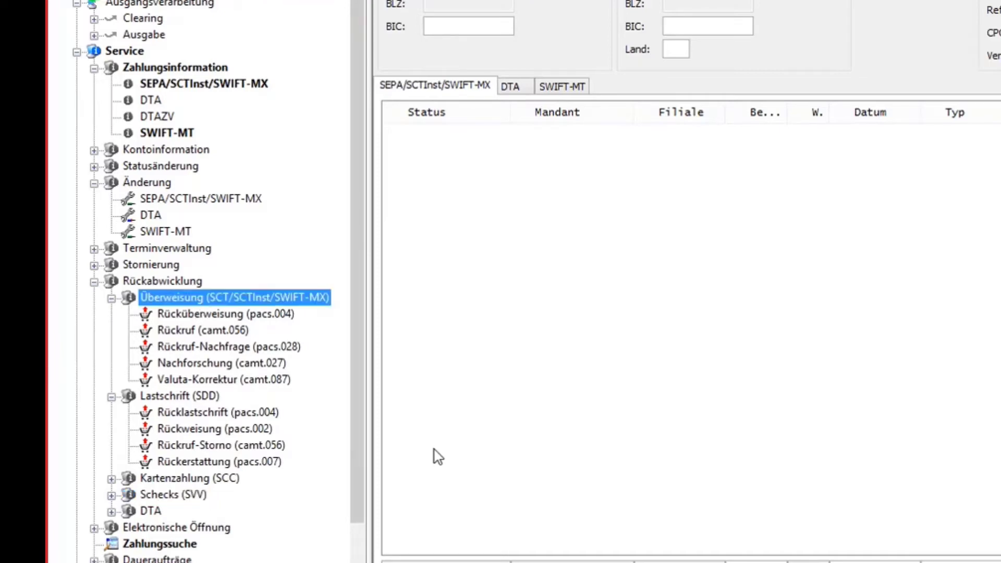
click(204, 330)
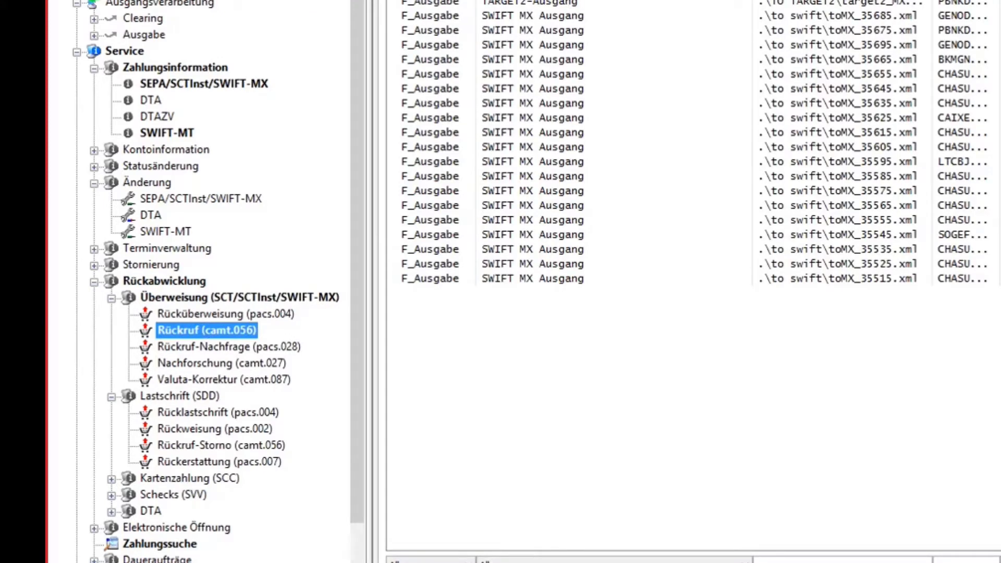
click(630, 2)
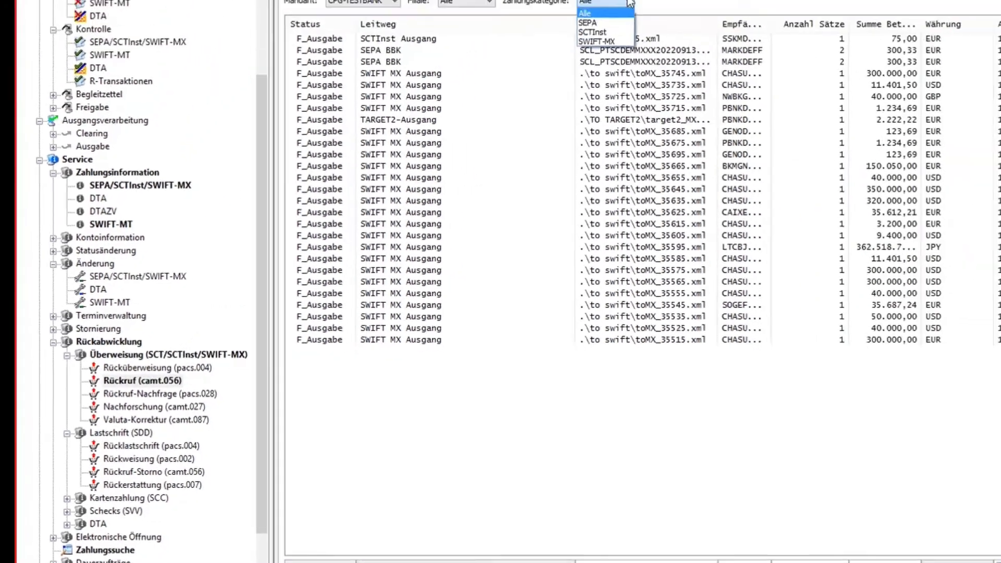
click(588, 23)
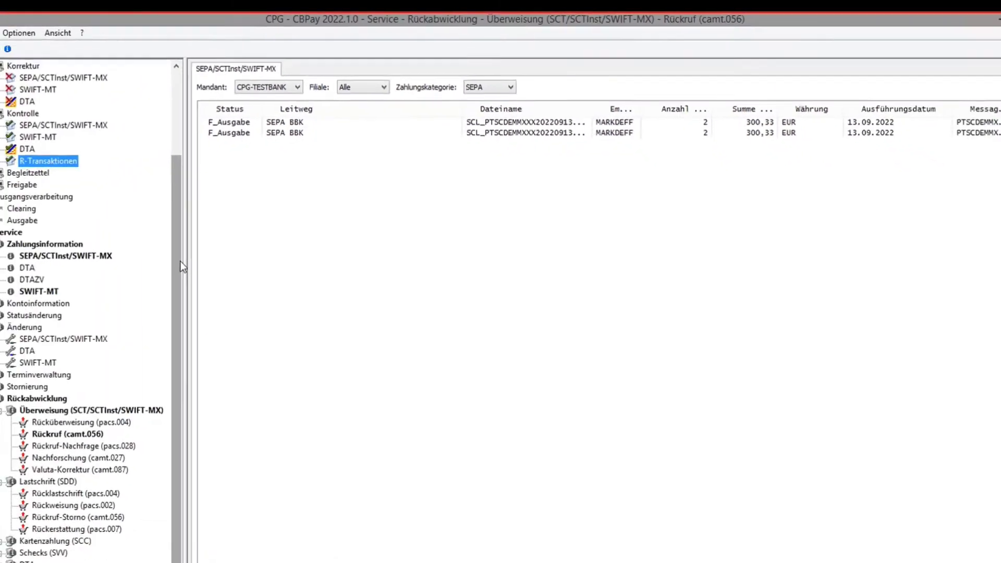
- Open the Rückrufe list of R-Transaktionen under Kontrolle and set the payment category to SWIFT-MX, finally to SEPA
click(79, 150)
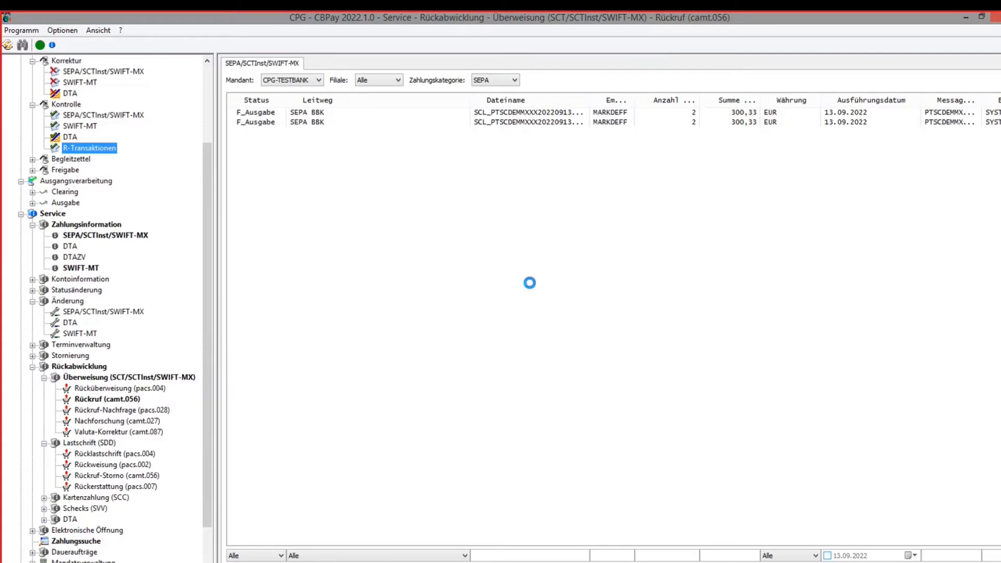
click(292, 63)
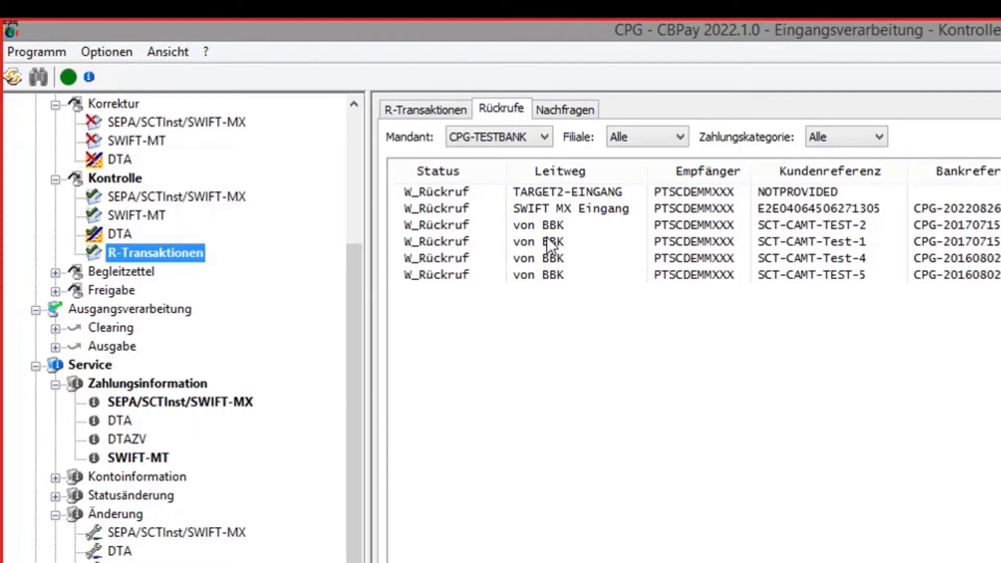
click(866, 138)
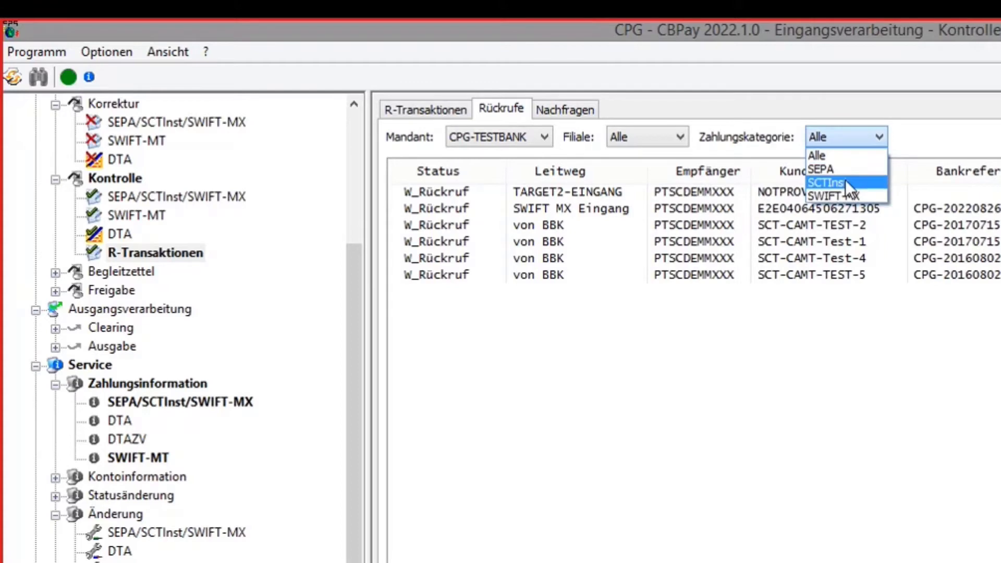
click(844, 197)
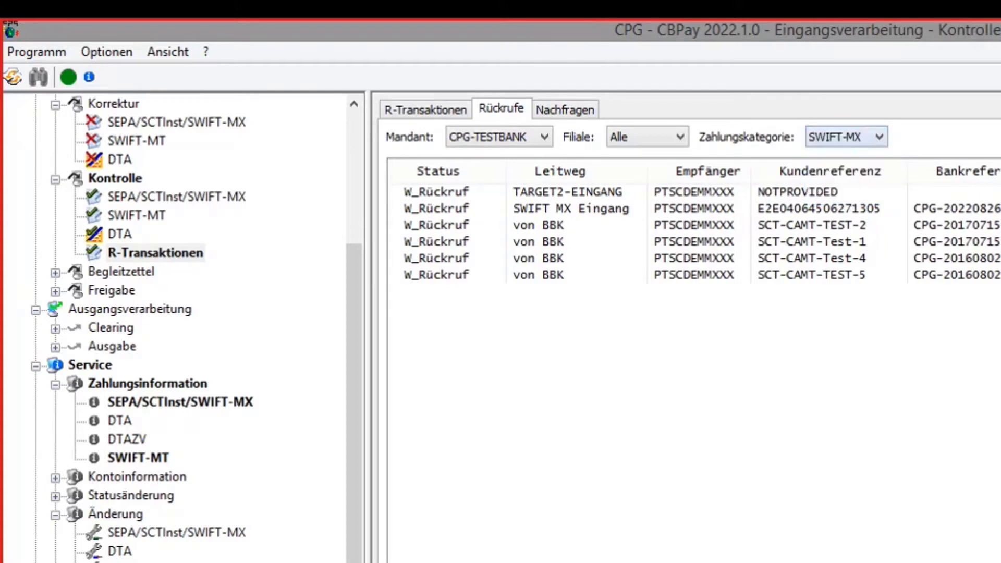
click(827, 135)
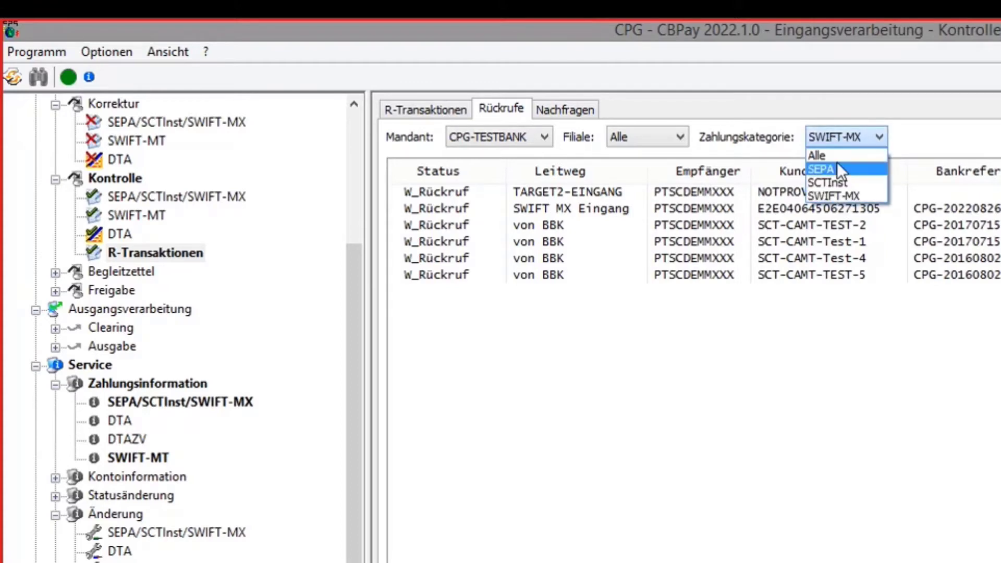
click(836, 165)
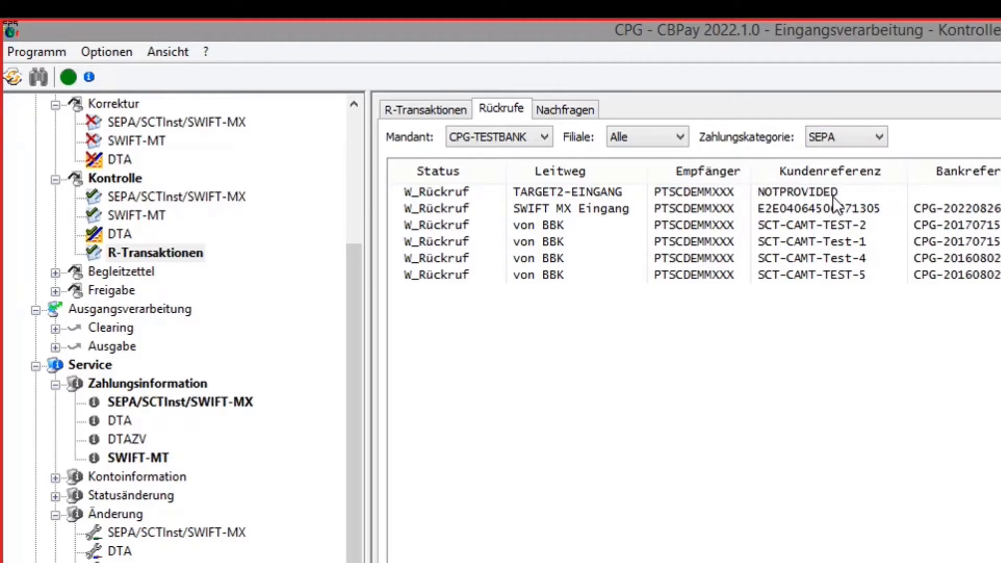
- Open the SWIFT MX Eingang recall from the Rückrufe list, view its Überweisungs-Rückrufe beantworten form and close it again
click(730, 242)
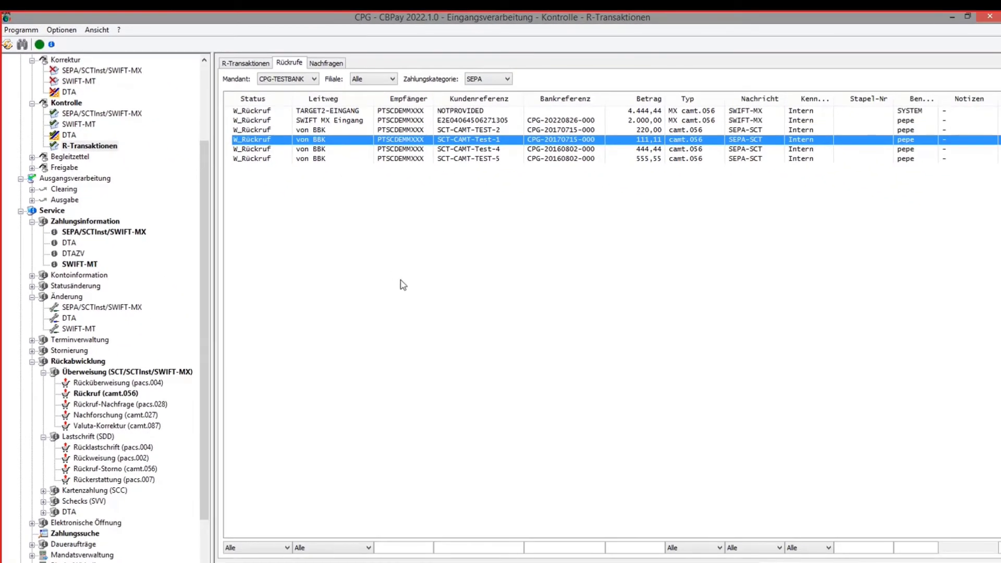
click(319, 120)
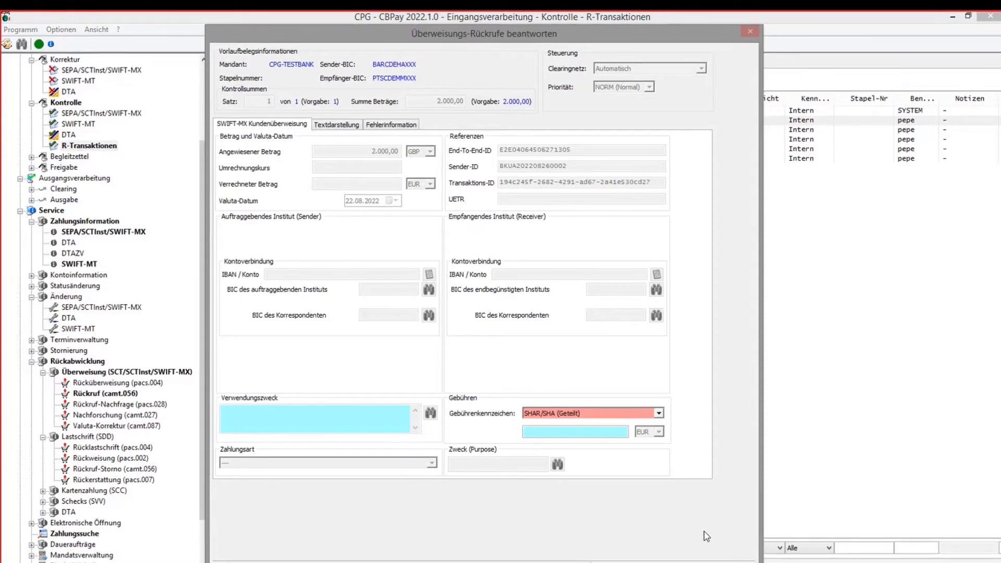
key(Escape)
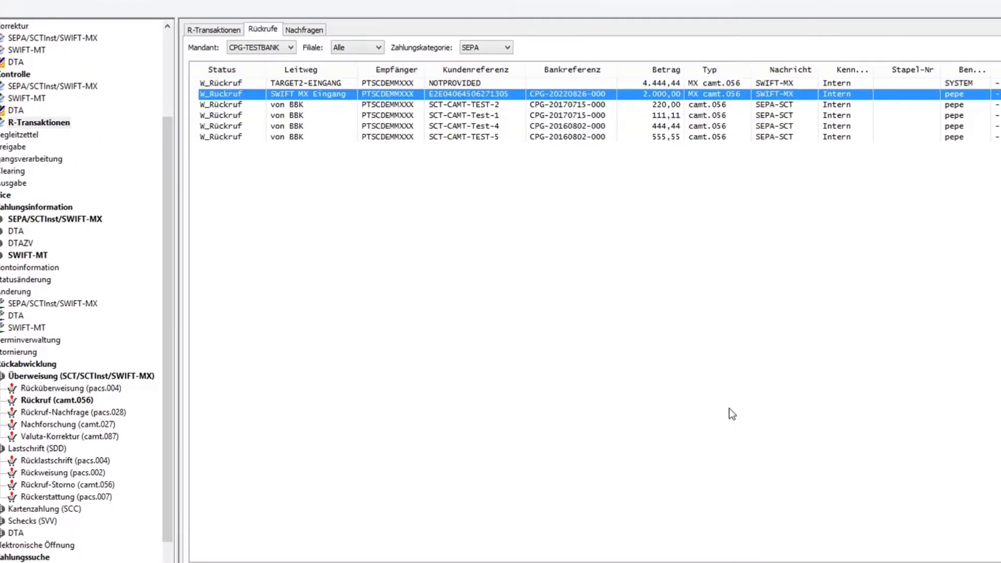
- Open the SWIFT-MX form under Erfassung and check the currency selection of Angewiesener Betrag, leaving it at EUR
scroll(168, 38, up, 3)
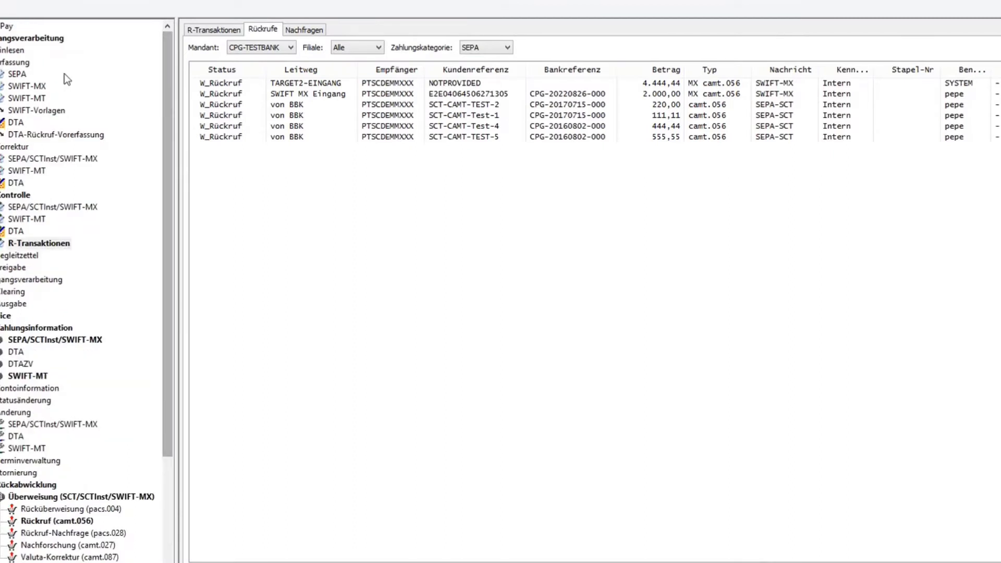
click(13, 86)
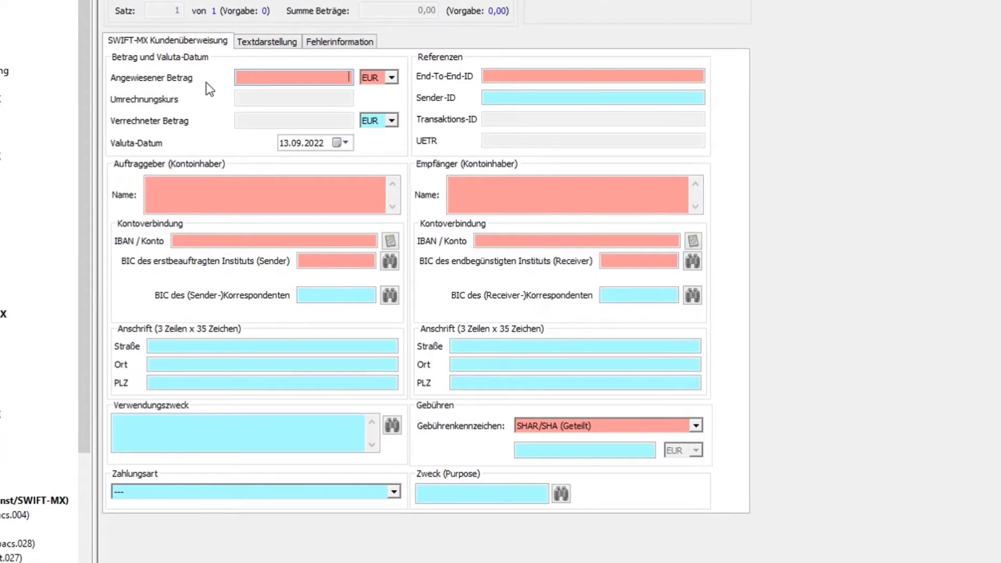
click(391, 77)
click(392, 77)
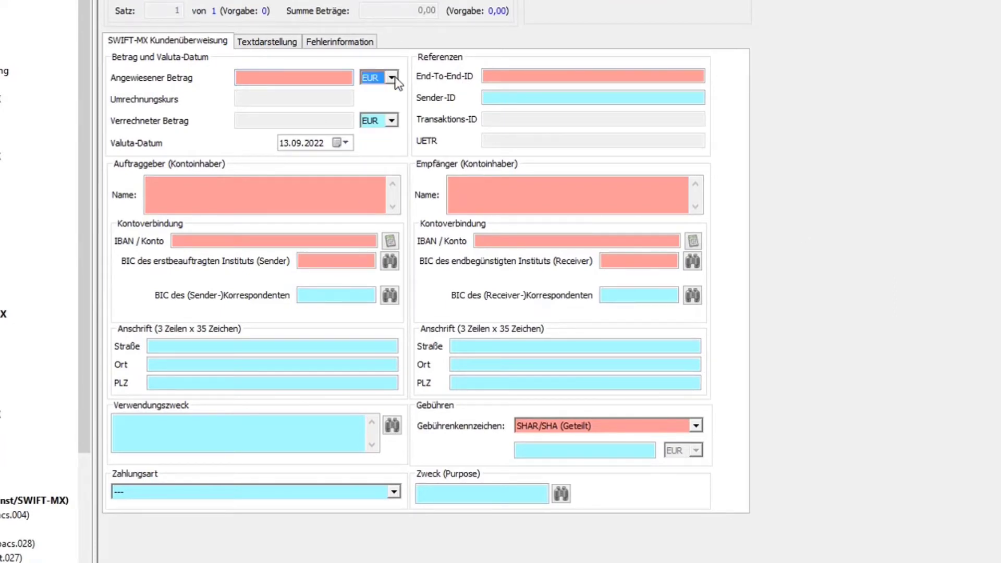
- Set the Clearingnetz to Hausbankverfahren/HBV-TARGET, finally to TARGET2, and go through the BIC fields for the sender and receiver correspondents
click(733, 4)
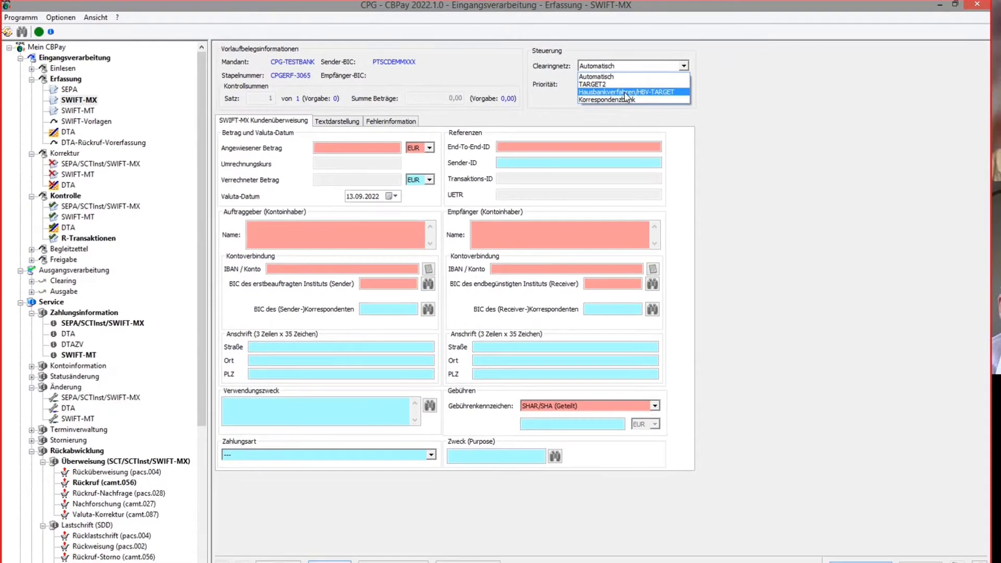
click(625, 92)
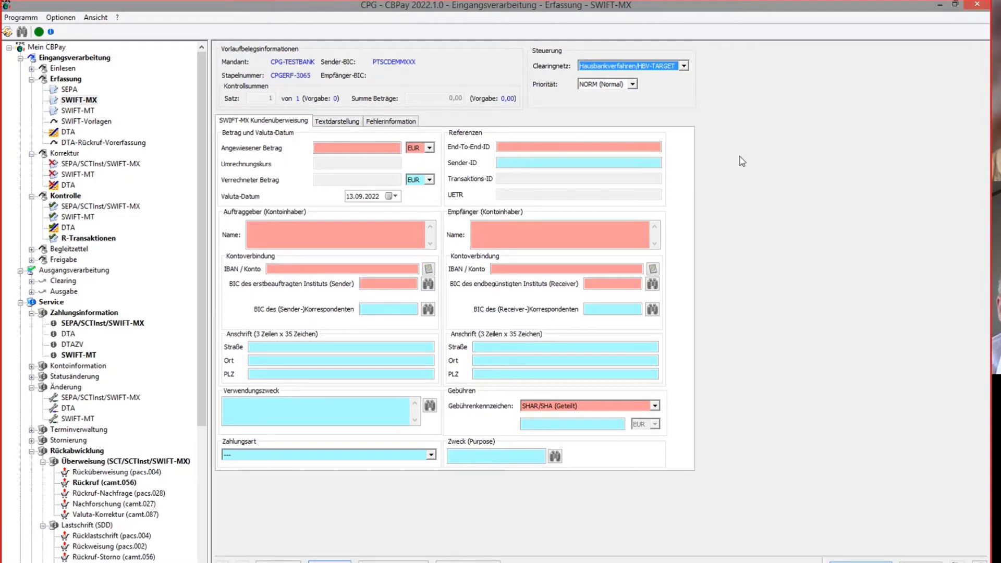
click(683, 66)
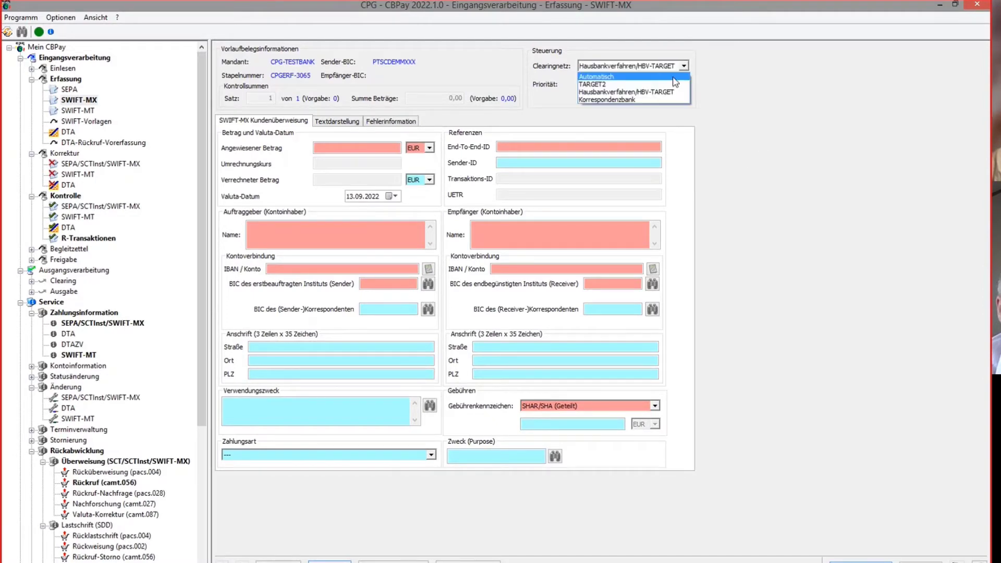
click(615, 85)
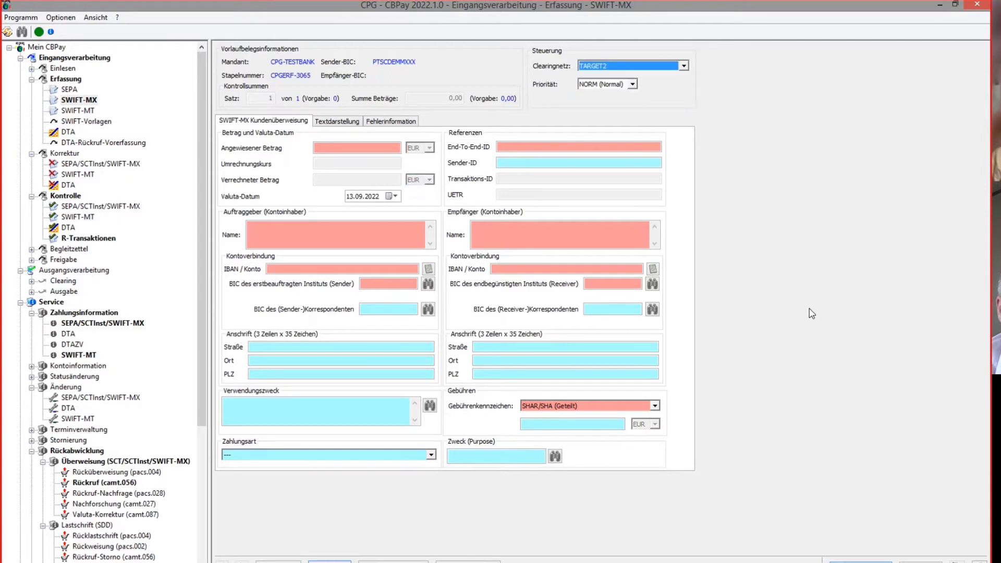
click(376, 310)
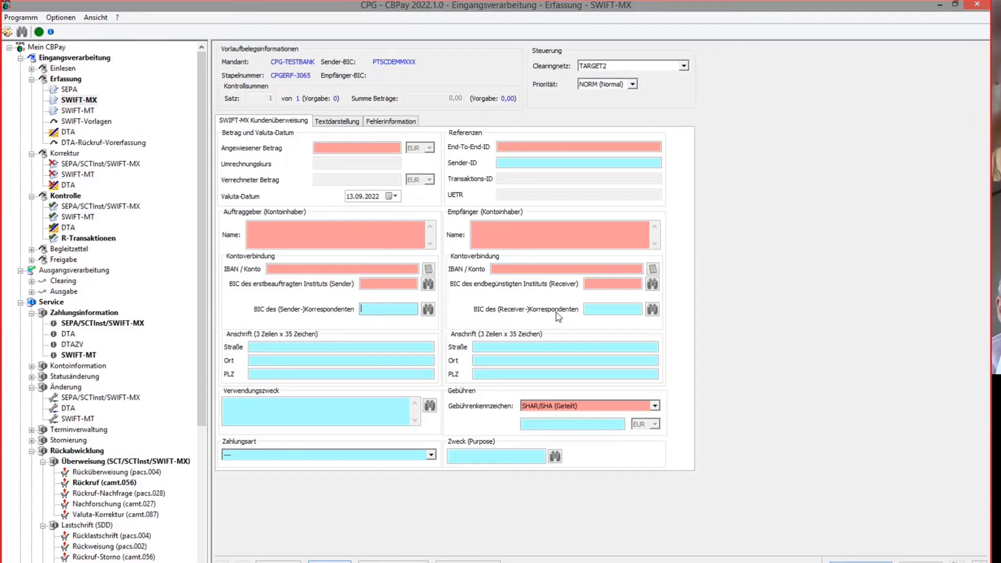
click(621, 310)
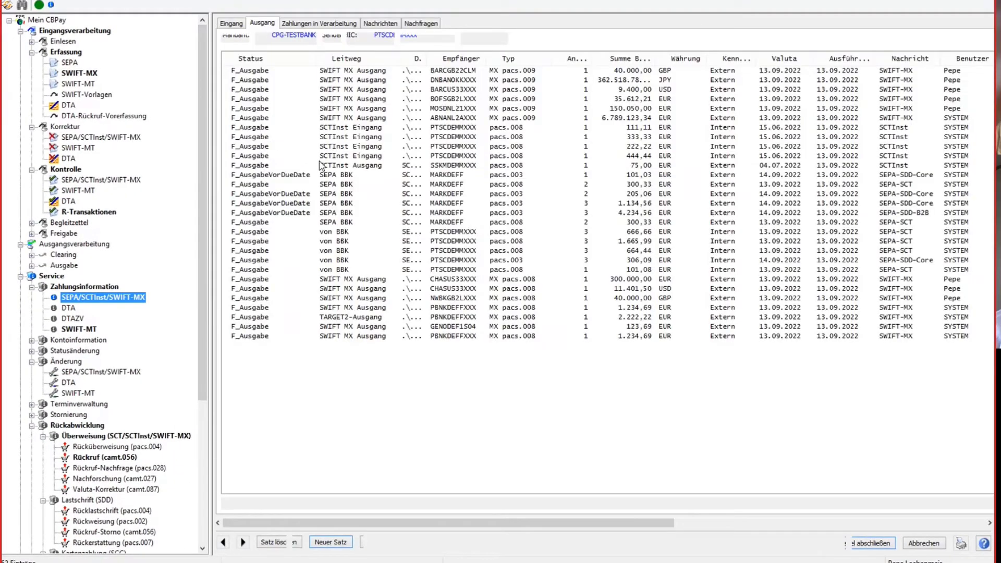
- Open the SWIFT MX Ausgang file to PBNKDEFFXXX over 1.234,69 EUR from the Ausgang list and open the record under Sätze
double_click(346, 336)
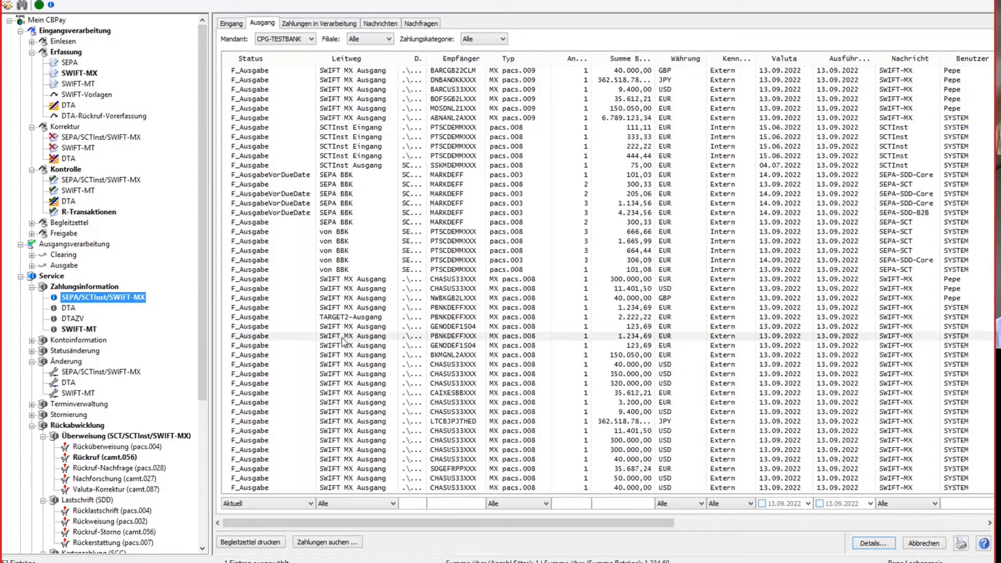
click(161, 57)
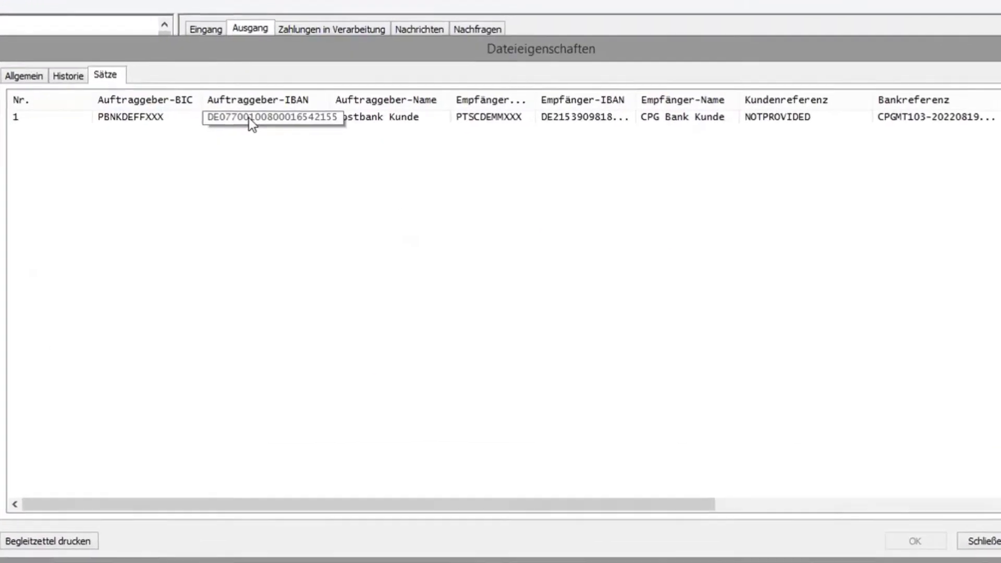
click(264, 87)
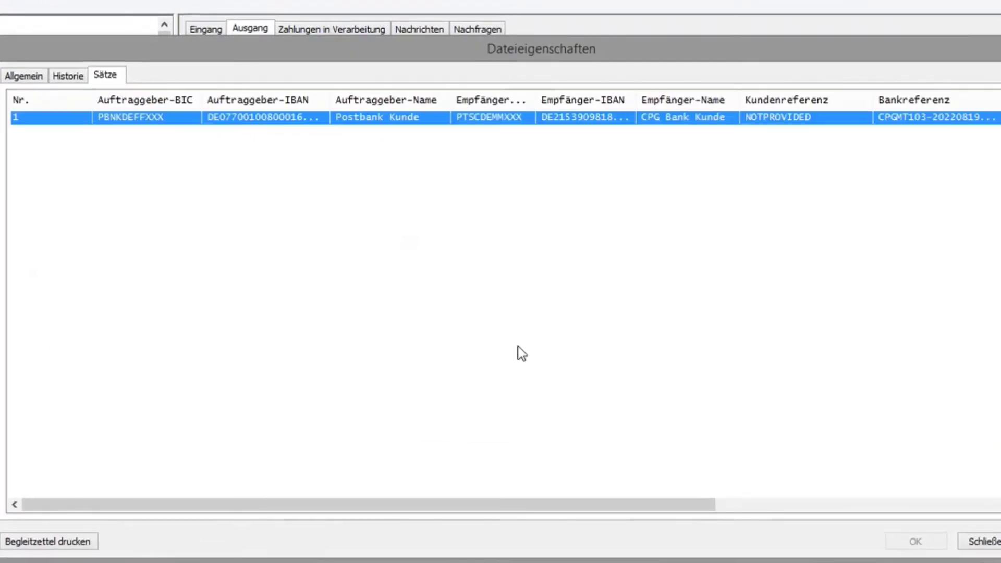
key(Return)
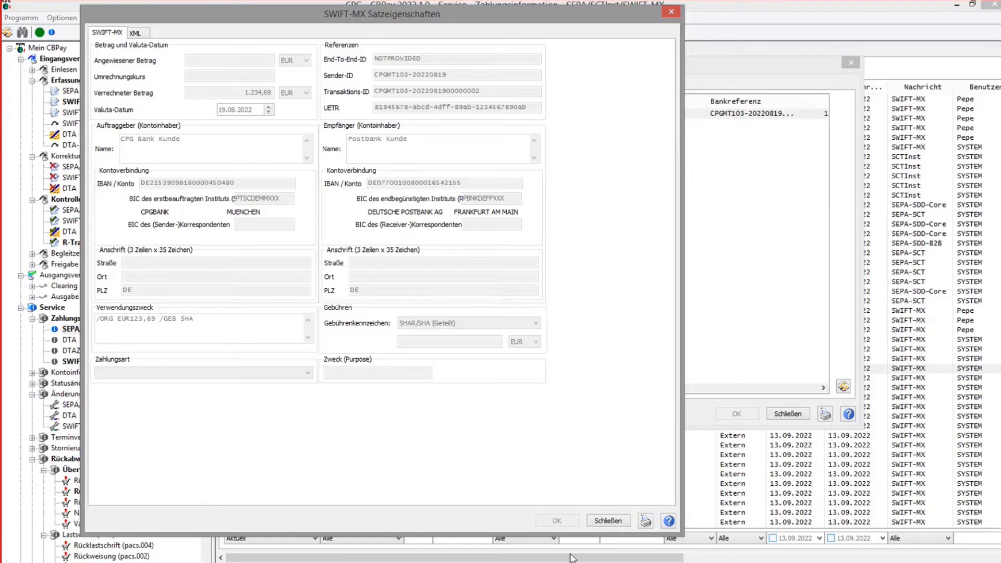
- View the record's XML, return to its SWIFT-MX view, and close both the record and file properties
click(137, 34)
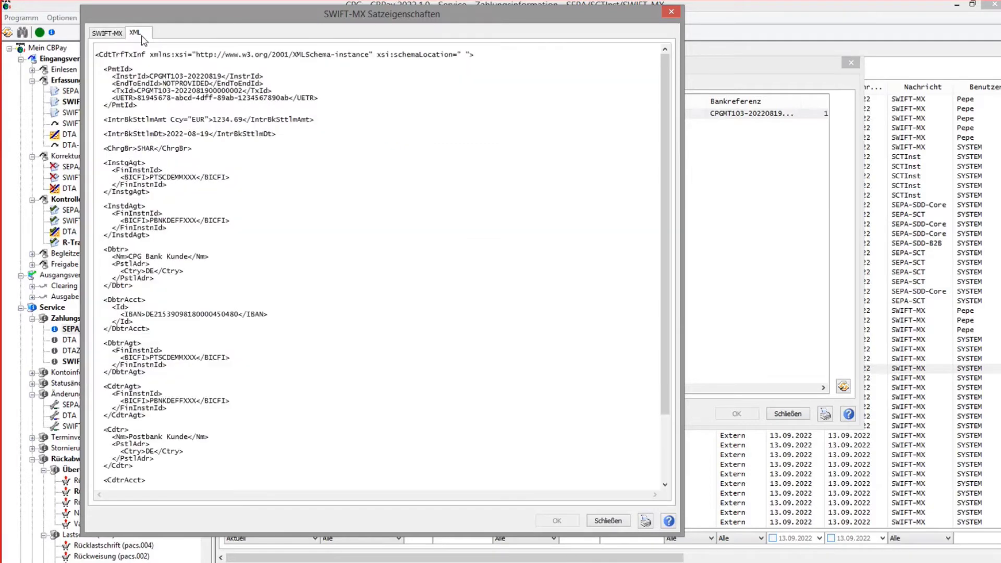
click(111, 33)
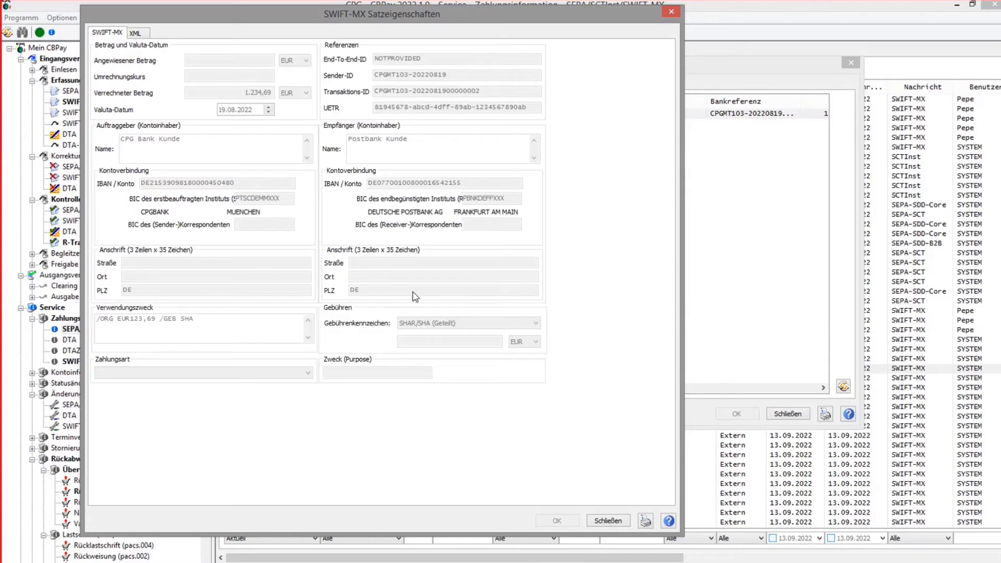
click(608, 521)
click(793, 415)
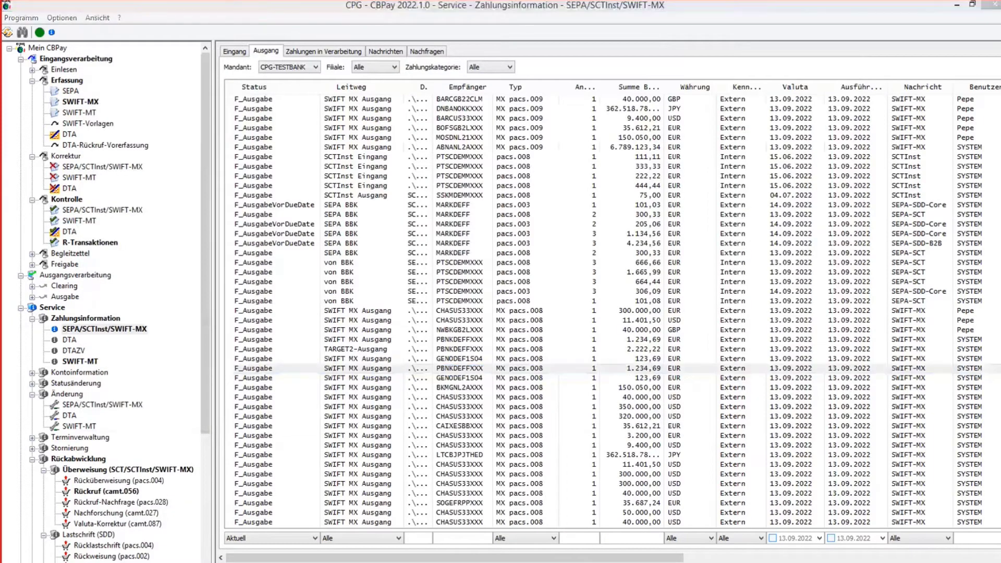
- Switch to the CBPay 2022.1 Einführung presentation in PowerPoint and advance to the SCT Inst slide
key(alt+Tab)
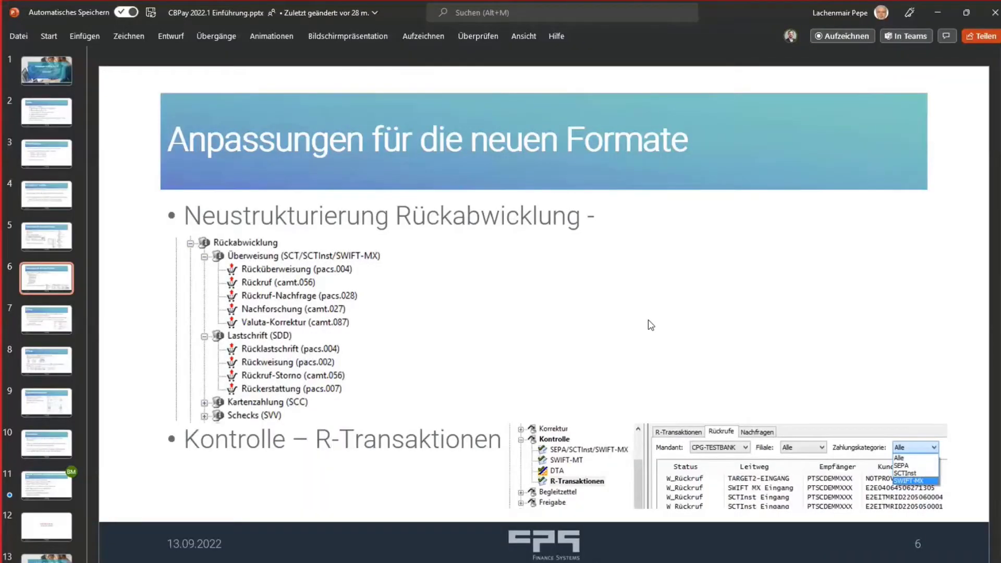
scroll(651, 325, down, 1)
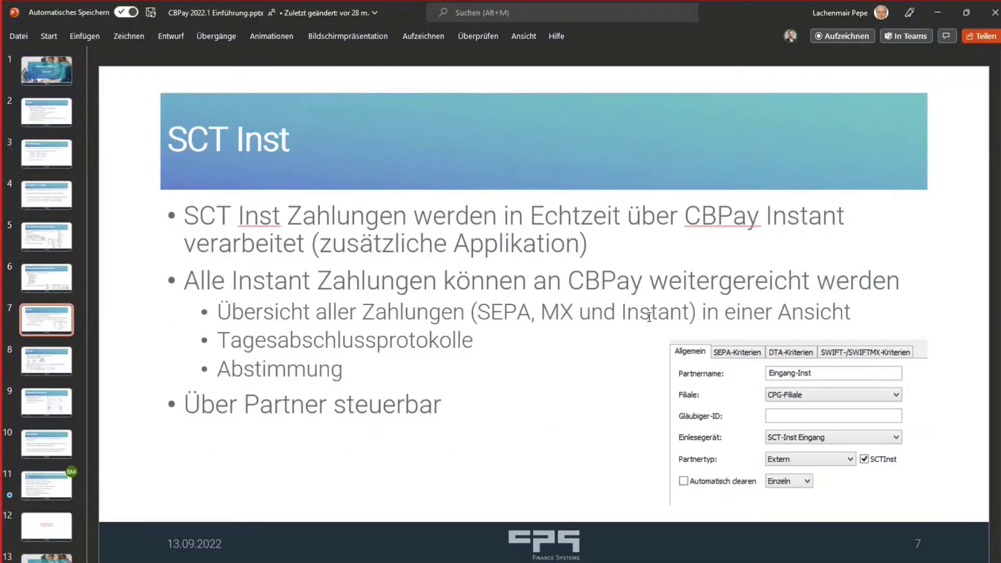